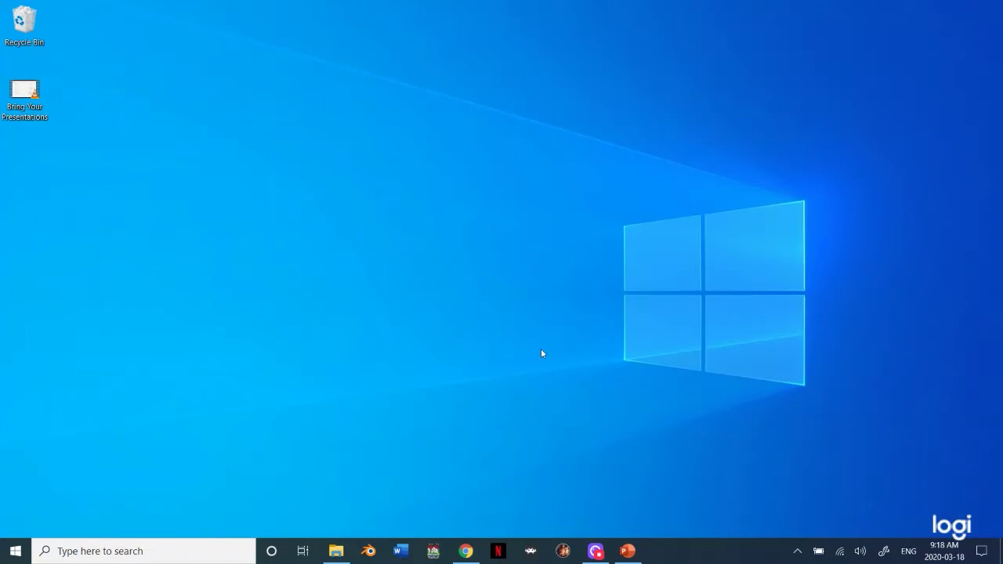
Restore the browser, go to the Studio channel dashboard, and open the account menu
{"action": "left_click", "coordinate": [466, 551]}
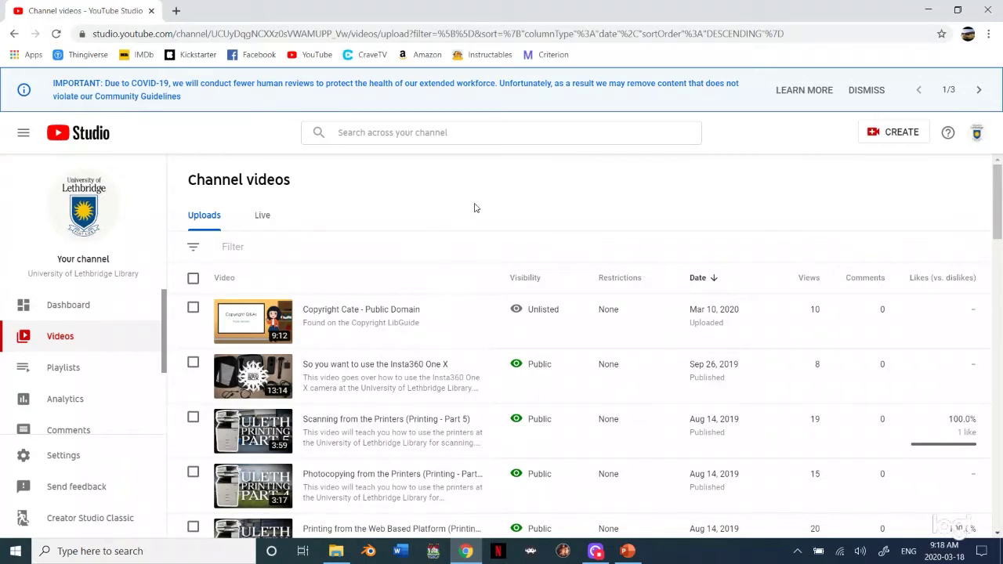
{"action": "left_click", "coordinate": [93, 133]}
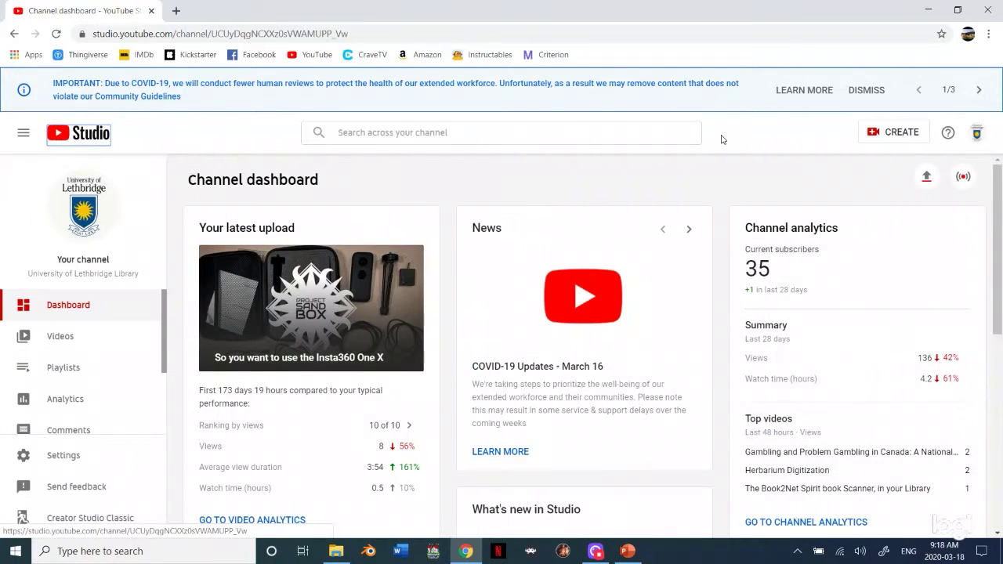
{"action": "left_click", "coordinate": [978, 134]}
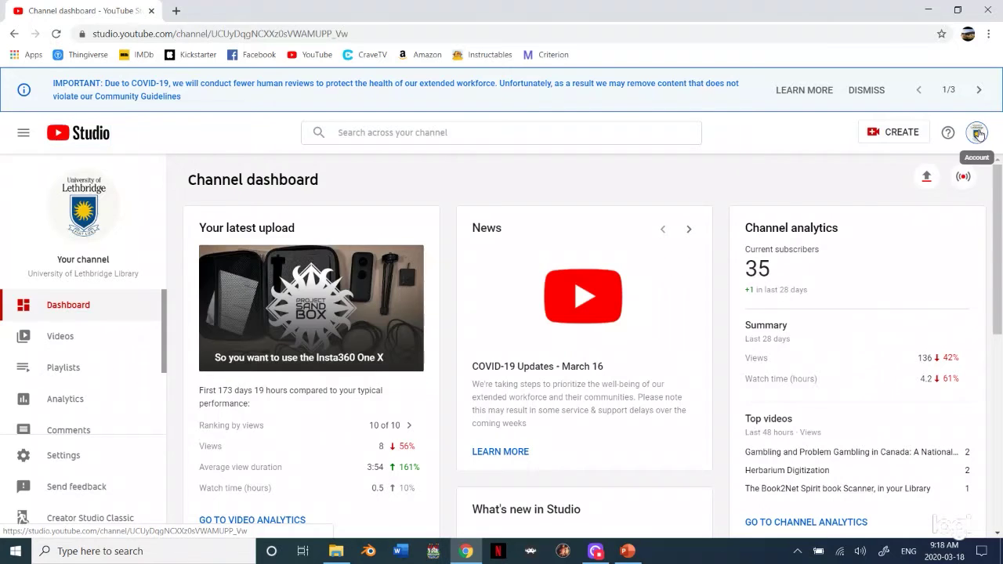
Sign out, sign back in with the password, and choose the University of Lethbridge Library channel
{"action": "left_click", "coordinate": [862, 292]}
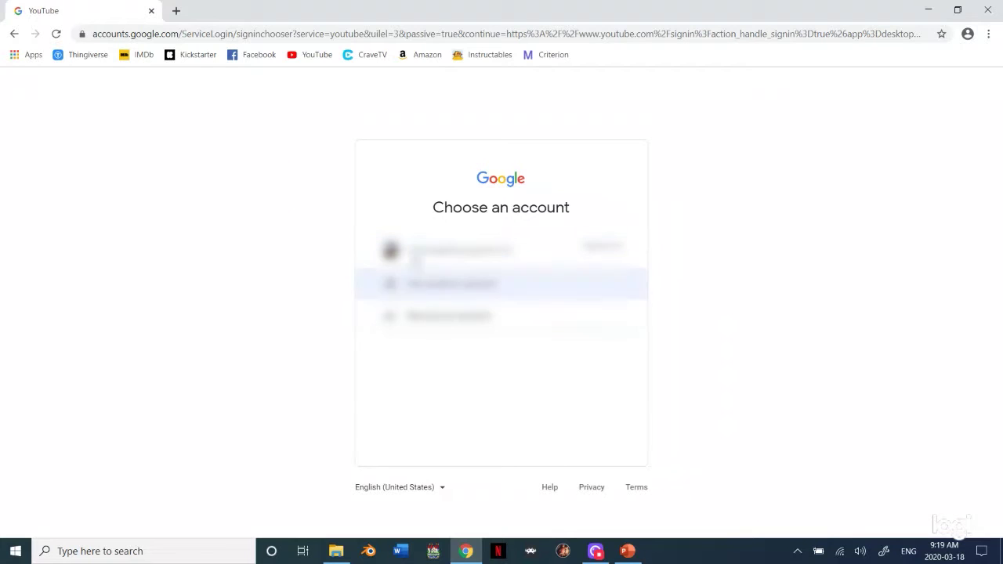
{"action": "left_click", "coordinate": [457, 256]}
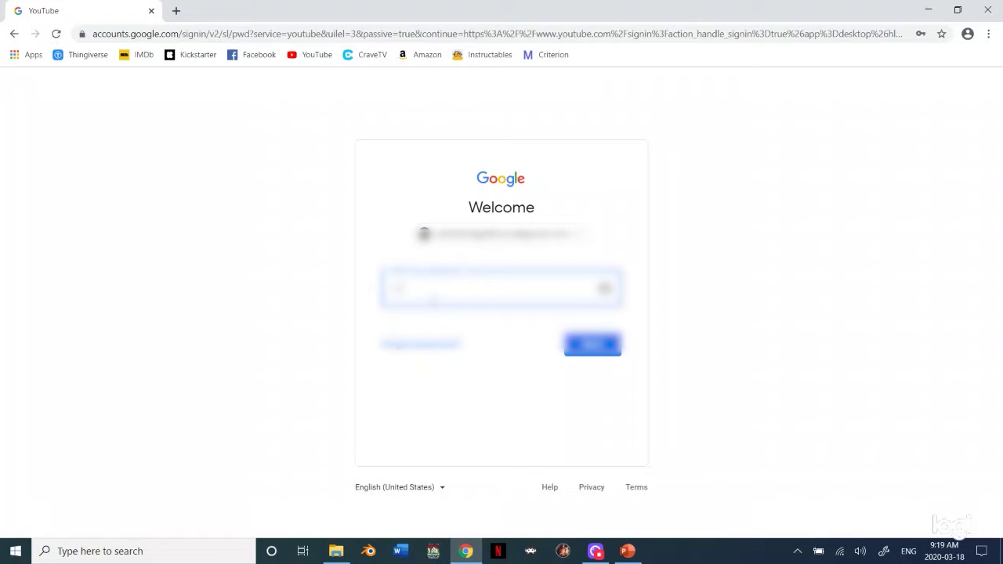
{"action": "left_click", "coordinate": [581, 352]}
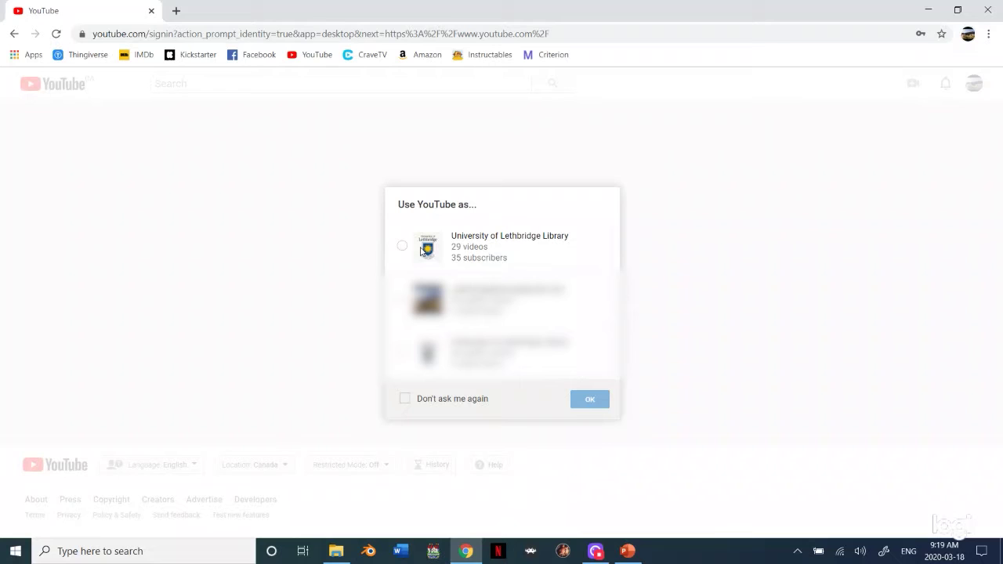
{"action": "left_click", "coordinate": [402, 246]}
{"action": "left_click", "coordinate": [582, 401]}
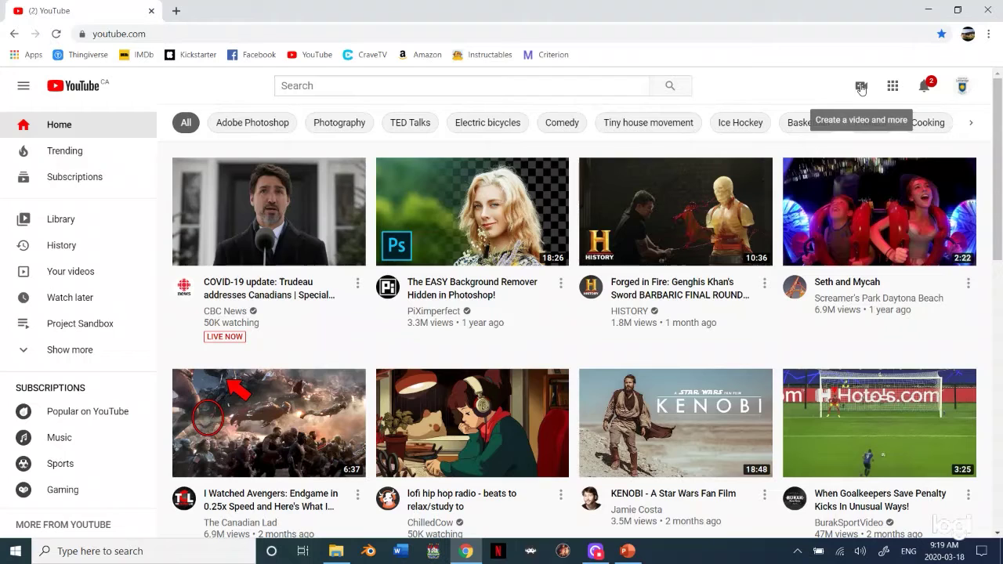
Choose Upload video from the camera Create menu
{"action": "left_click", "coordinate": [861, 87]}
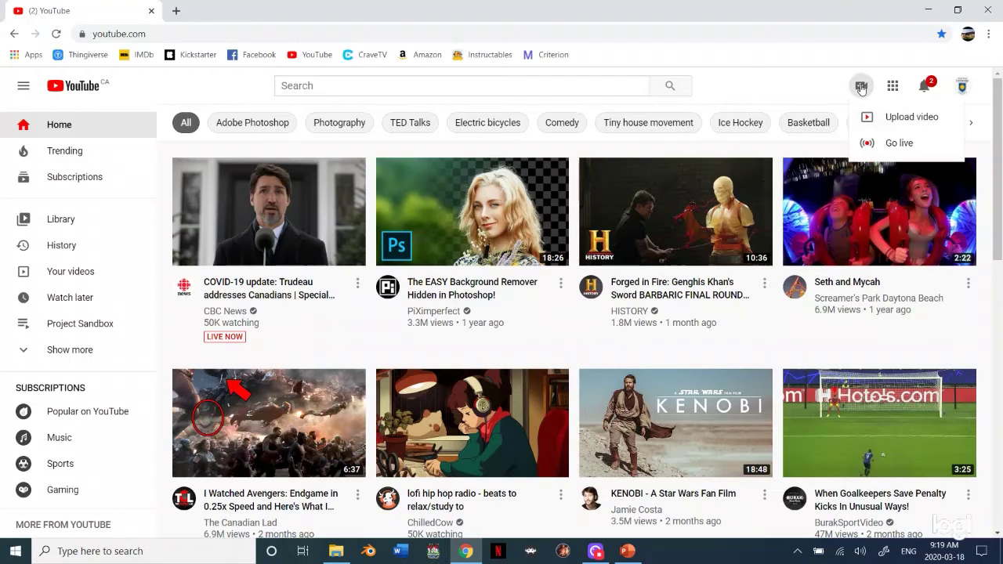
{"action": "left_click", "coordinate": [902, 123]}
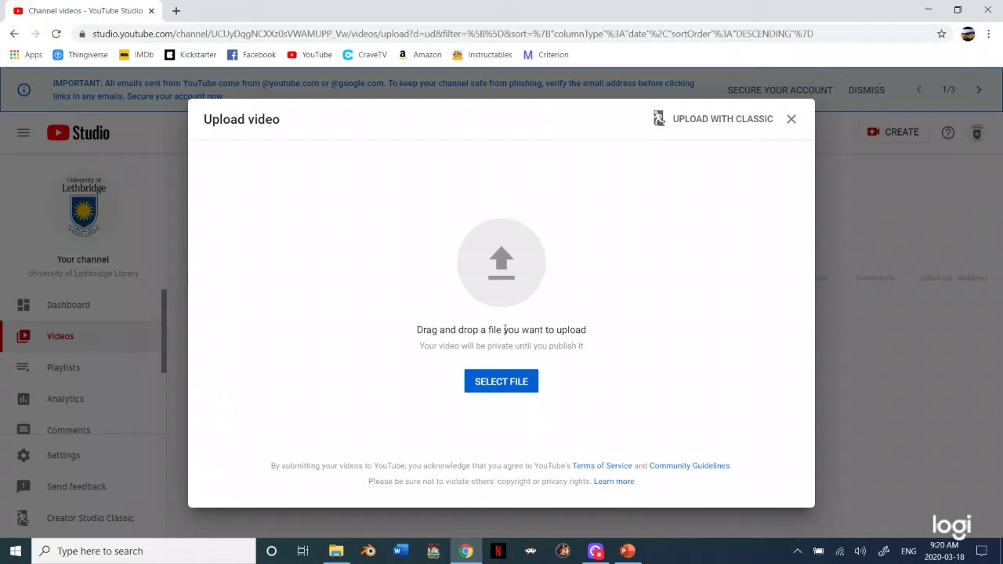
Shrink the browser, drag Bring Your Presentations from the desktop to the upload area, then re-maximize
{"action": "left_click_drag", "start_coordinate": [507, 10], "coordinate": [643, 11]}
{"action": "left_click_drag", "start_coordinate": [415, 10], "coordinate": [546, 37]}
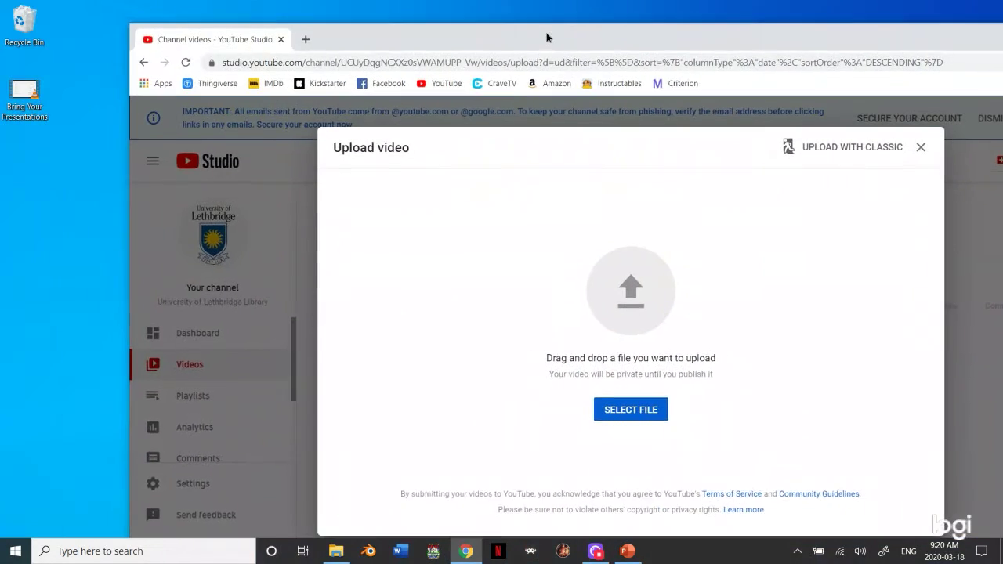
{"action": "mouse_move", "coordinate": [33, 96]}
{"action": "left_mouse_down"}
{"action": "mouse_move", "coordinate": [366, 224]}
{"action": "mouse_move", "coordinate": [602, 330]}
{"action": "mouse_move", "coordinate": [188, 188]}
{"action": "mouse_move", "coordinate": [39, 98]}
{"action": "mouse_move", "coordinate": [48, 96]}
{"action": "left_mouse_up"}
{"action": "double_click", "coordinate": [475, 39]}
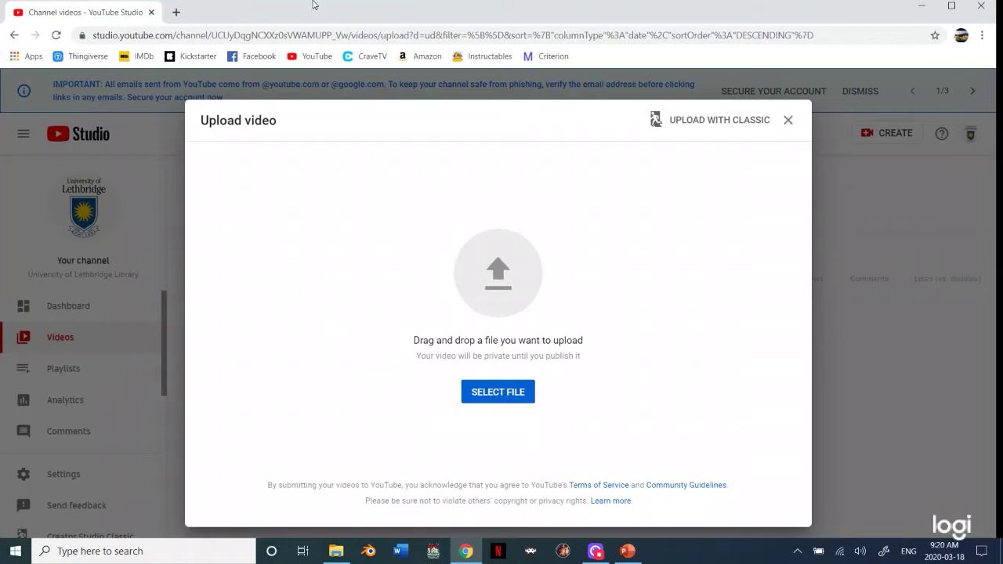
Pick Bring Your Presentations from the Desktop in the file chooser to start the upload
{"action": "left_click", "coordinate": [513, 390]}
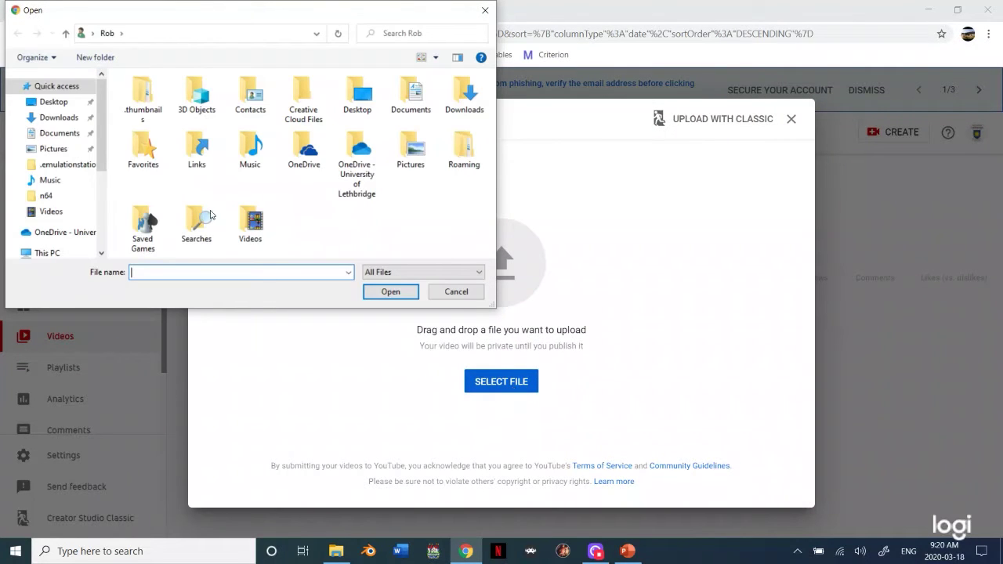
{"action": "left_click", "coordinate": [50, 103]}
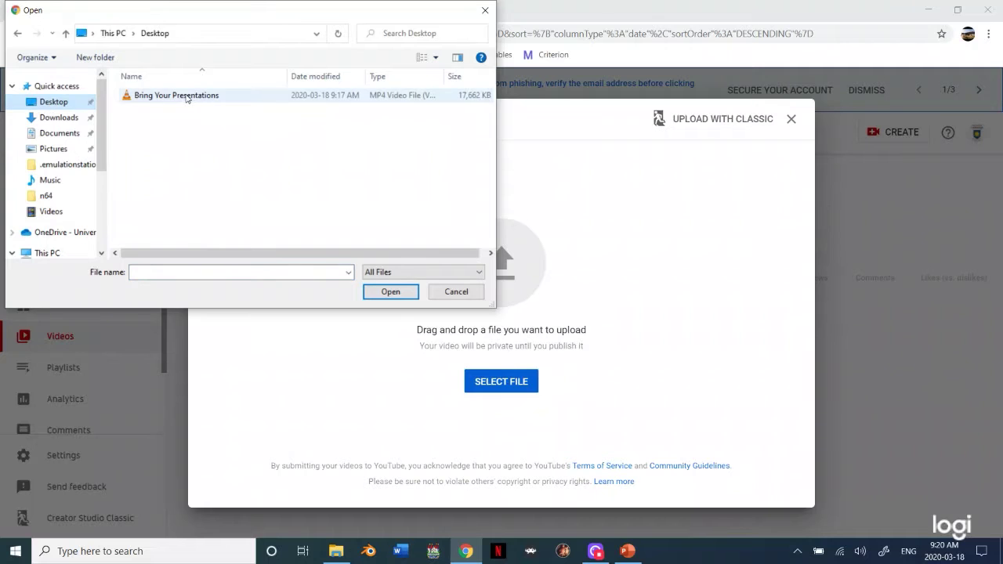
{"action": "left_click", "coordinate": [188, 97]}
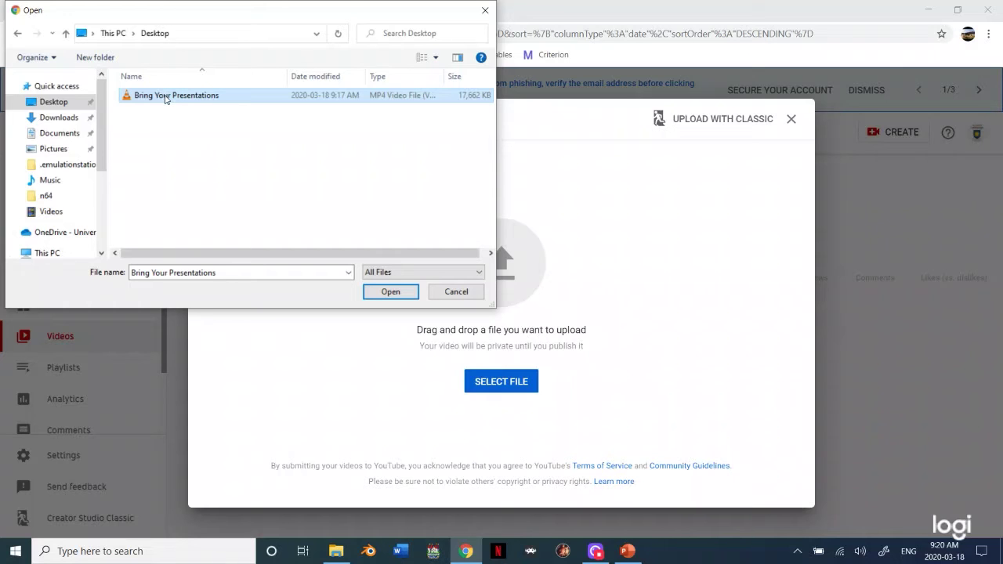
{"action": "left_click", "coordinate": [390, 293]}
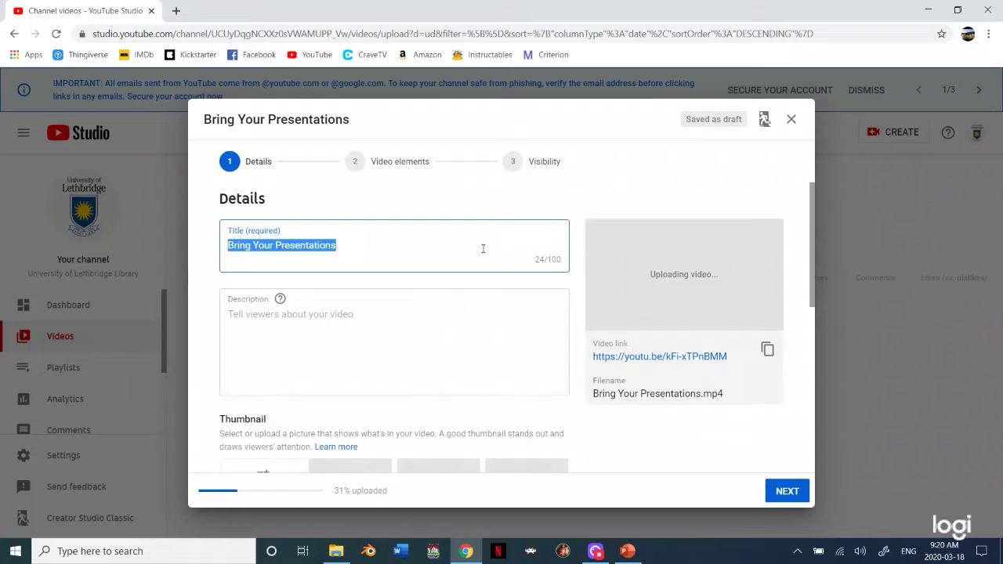
Keep 'Bring Your Presentations' as the title and scroll down to the Playlists dropdown
{"action": "left_click", "coordinate": [346, 244]}
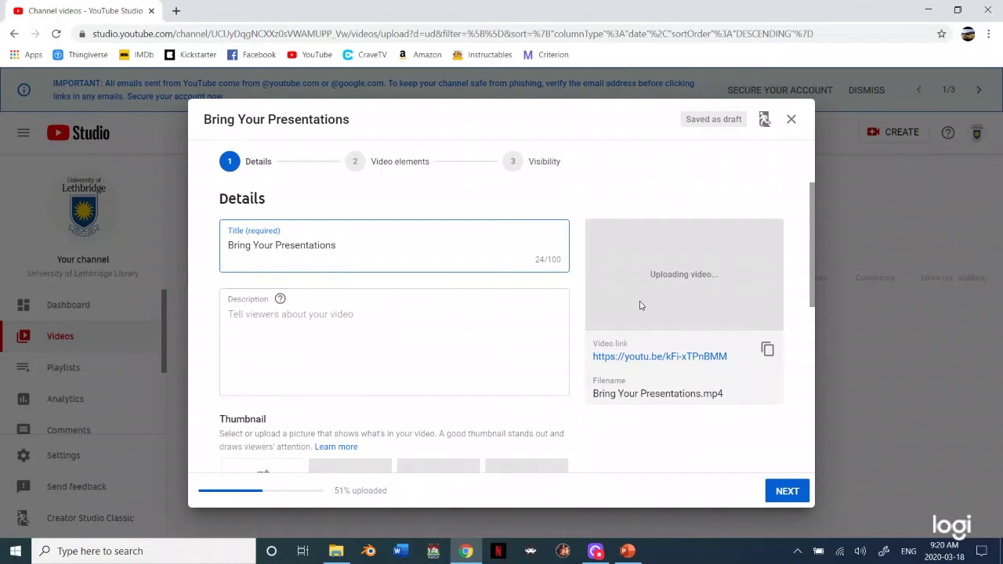
{"action": "left_click_drag", "start_coordinate": [813, 224], "coordinate": [812, 263]}
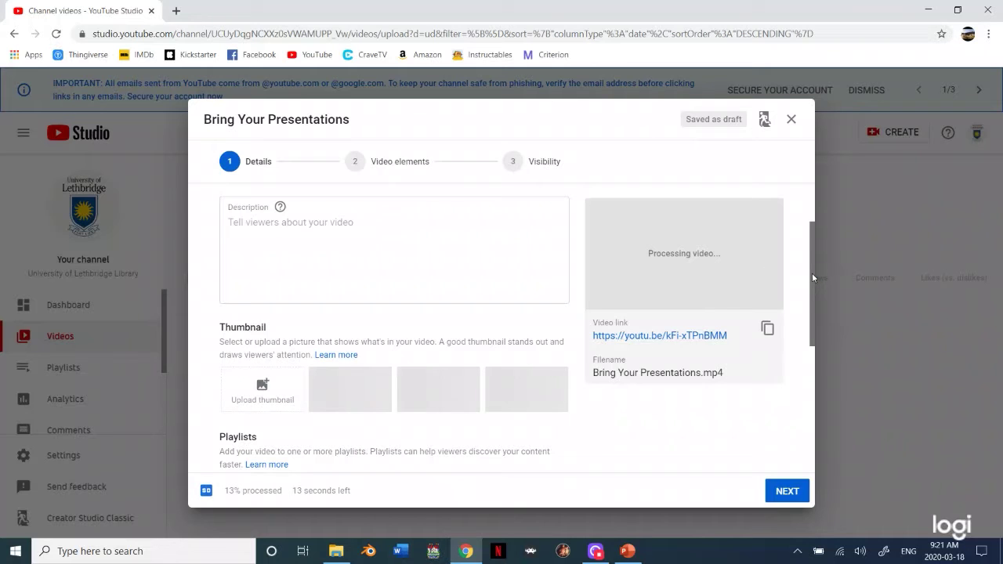
{"action": "left_click_drag", "start_coordinate": [812, 278], "coordinate": [805, 392]}
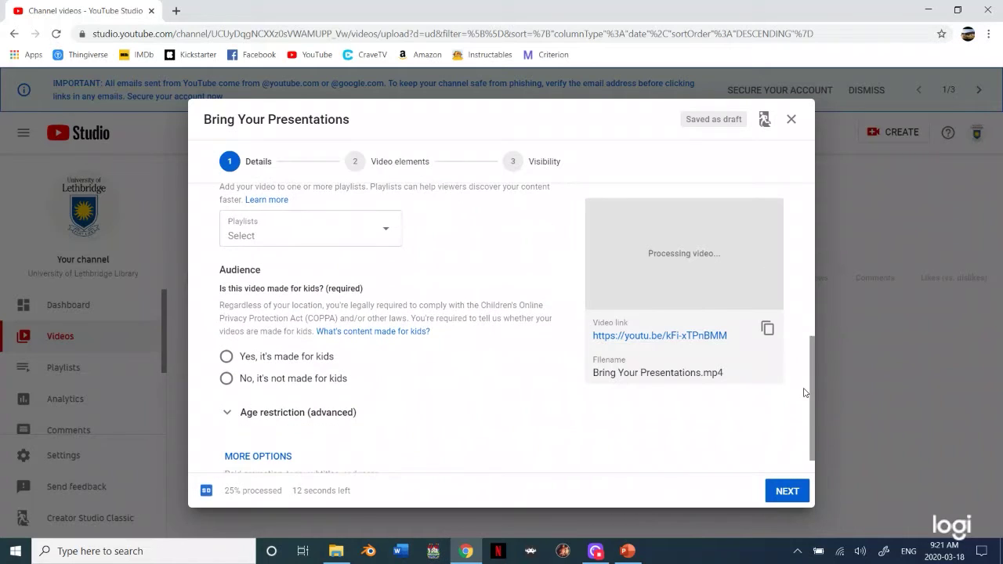
Close the playlist list without adding any, and mark the video 'No, it's not made for kids'
{"action": "left_click", "coordinate": [372, 241]}
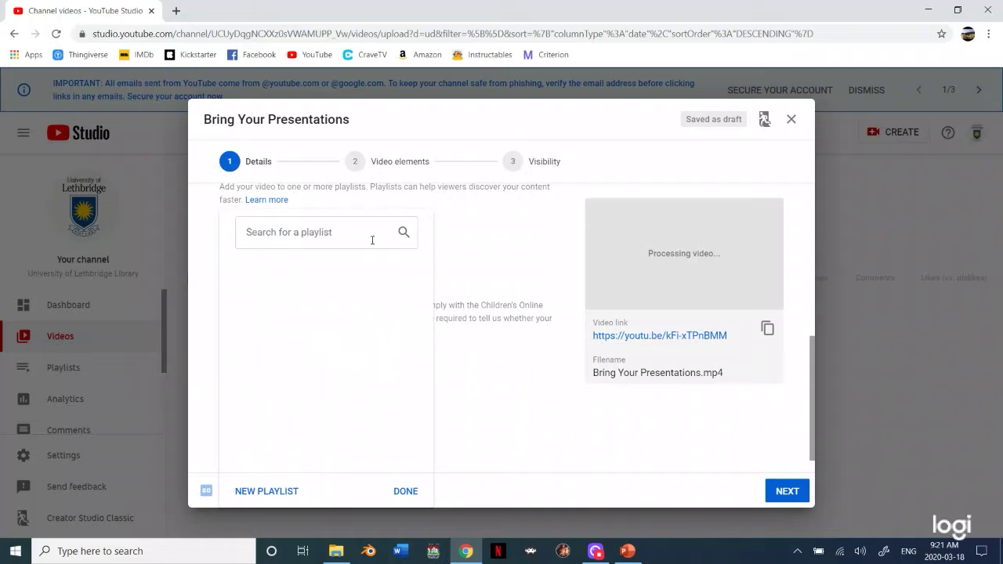
{"action": "left_click", "coordinate": [486, 238]}
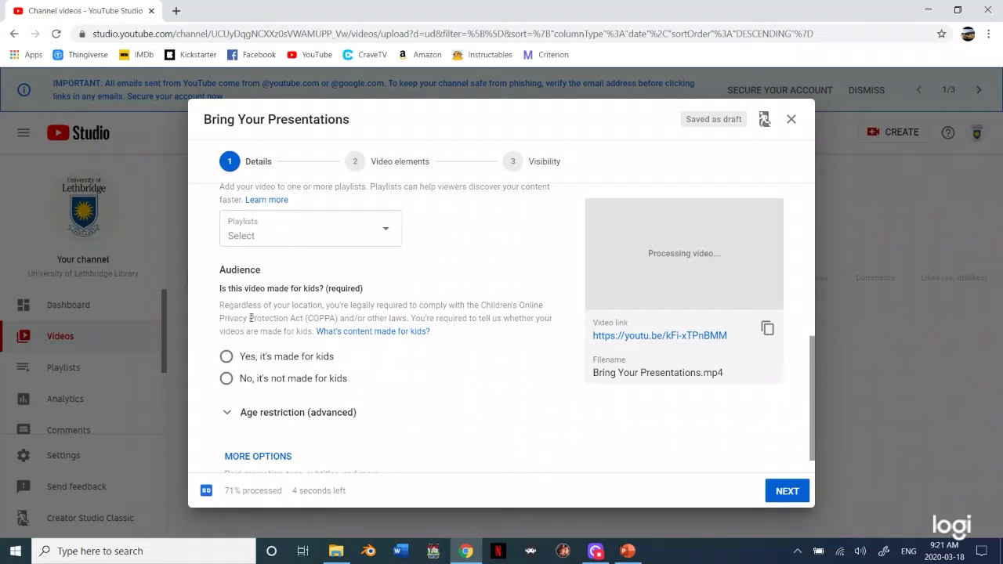
{"action": "left_click", "coordinate": [227, 379]}
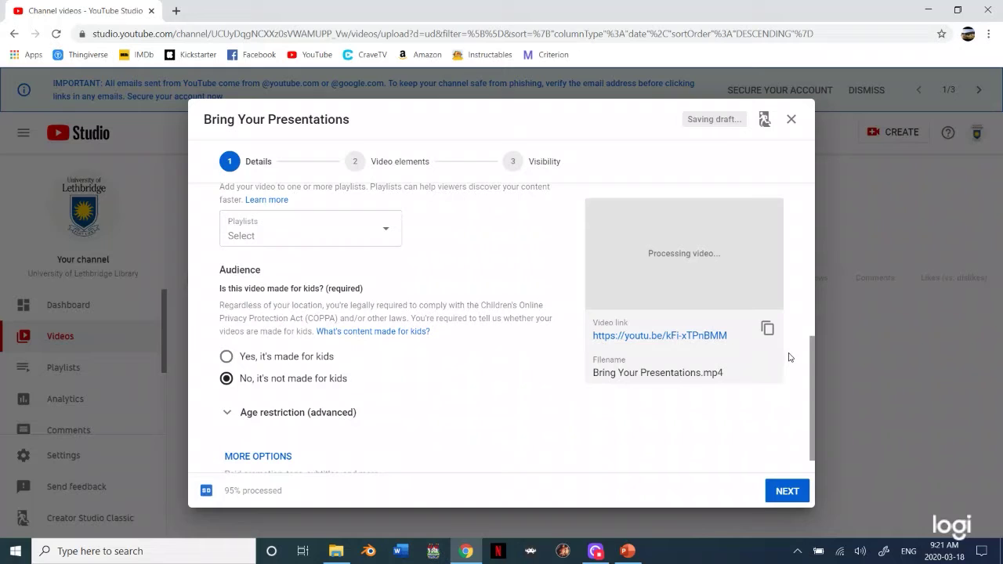
Expand and then collapse the Age restriction (advanced) options
{"action": "left_click_drag", "start_coordinate": [813, 369], "coordinate": [815, 392]}
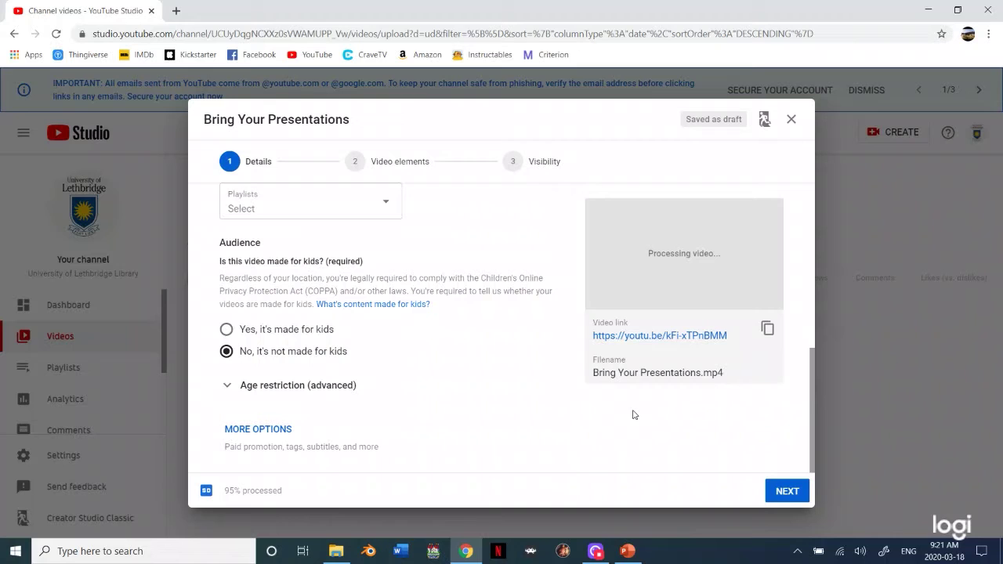
{"action": "left_click", "coordinate": [227, 389]}
{"action": "left_click", "coordinate": [227, 389]}
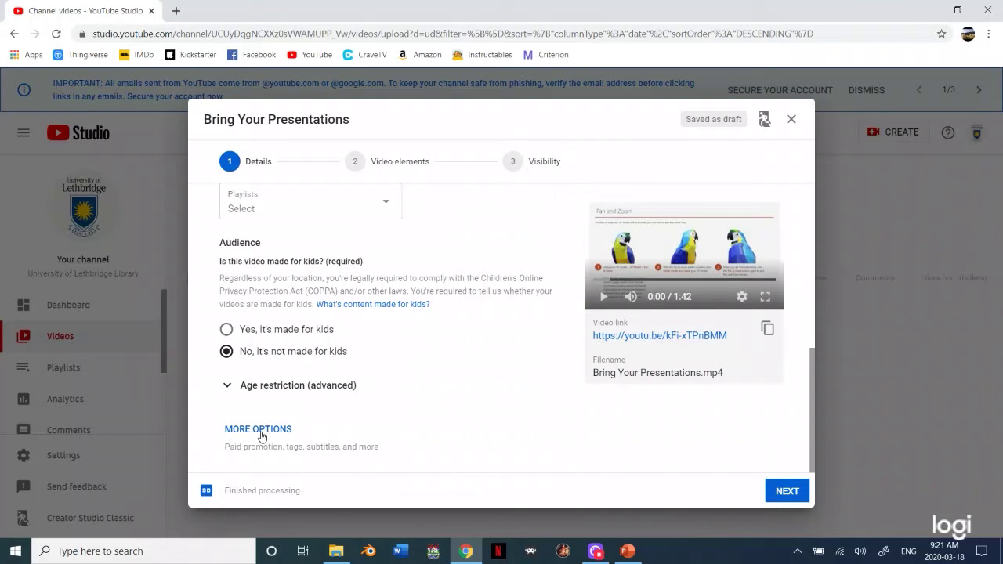
Under Show more, set caption certification to 'This content has never aired on television in the U.S.'
{"action": "left_click", "coordinate": [260, 429]}
{"action": "scroll", "coordinate": [286, 424], "scroll_direction": "down", "scroll_amount": 3}
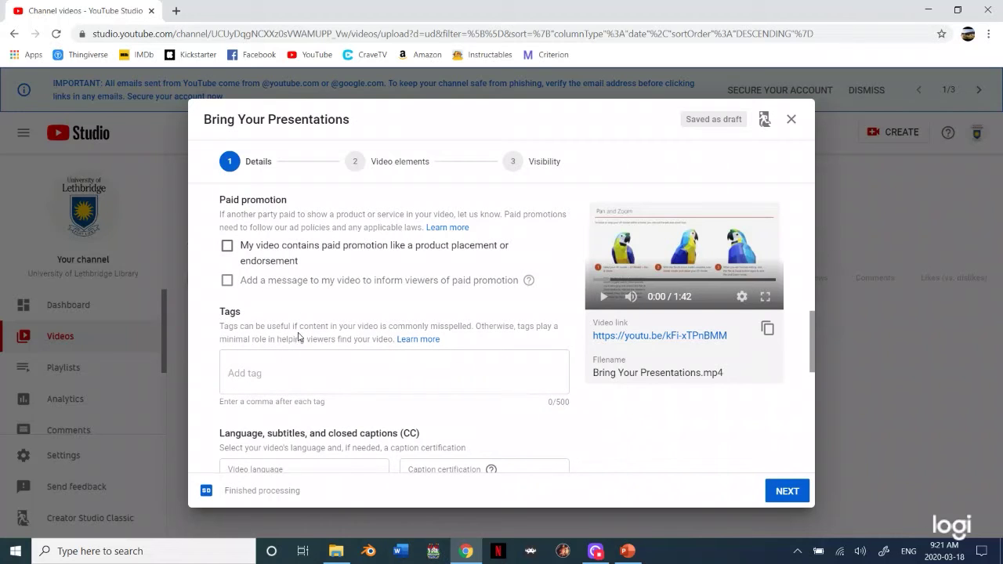
{"action": "scroll", "coordinate": [370, 367], "scroll_direction": "down", "scroll_amount": 2}
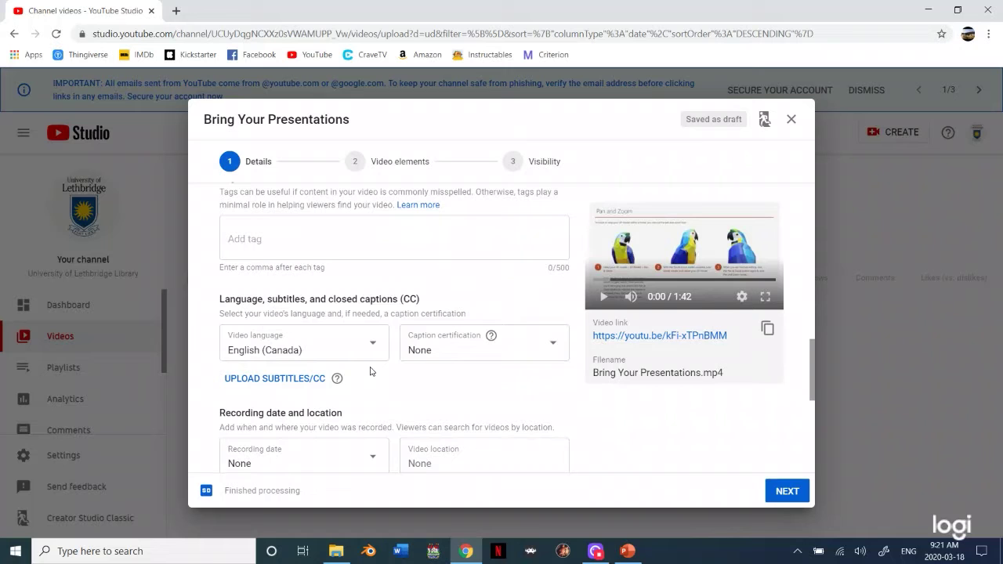
{"action": "scroll", "coordinate": [381, 399], "scroll_direction": "down", "scroll_amount": 1}
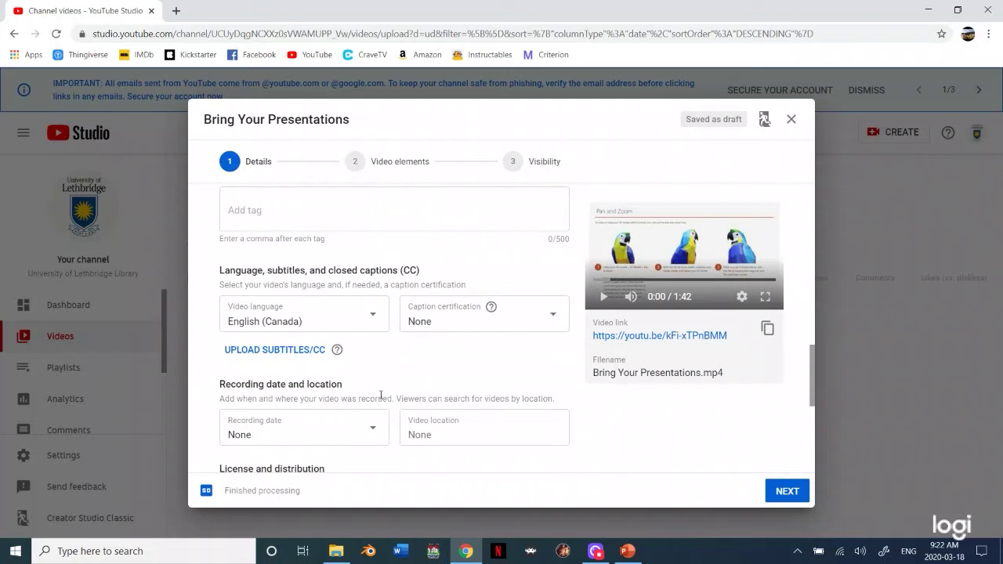
{"action": "left_click", "coordinate": [493, 319]}
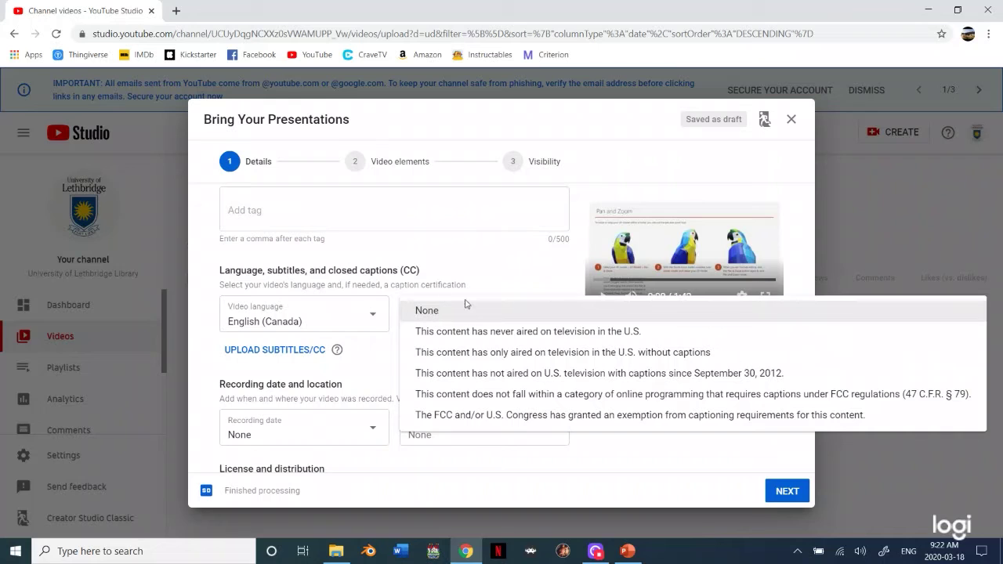
{"action": "left_click", "coordinate": [504, 331]}
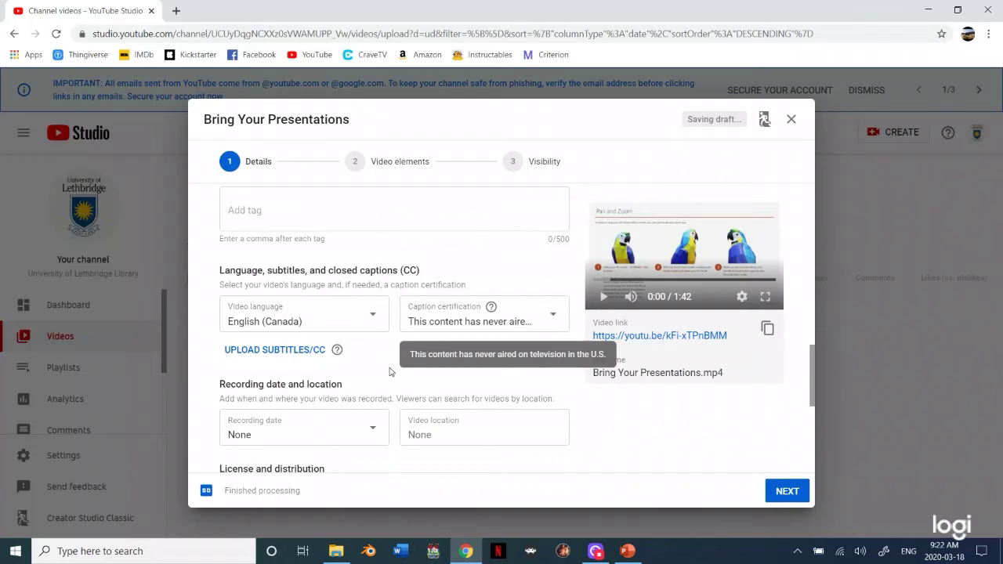
Set the video's License to Creative Commons - Attribution
{"action": "scroll", "coordinate": [391, 371], "scroll_direction": "down", "scroll_amount": 2}
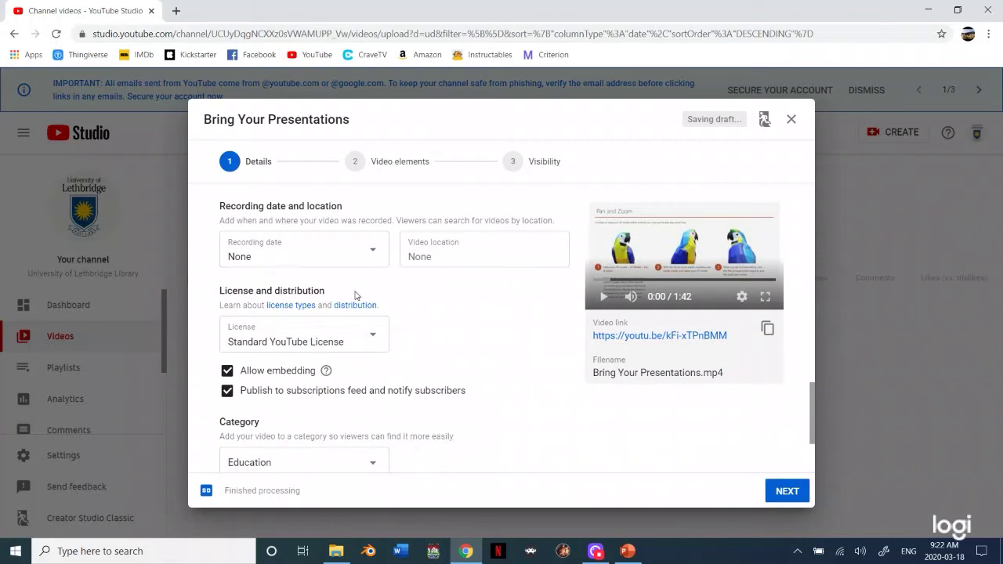
{"action": "left_click", "coordinate": [377, 340]}
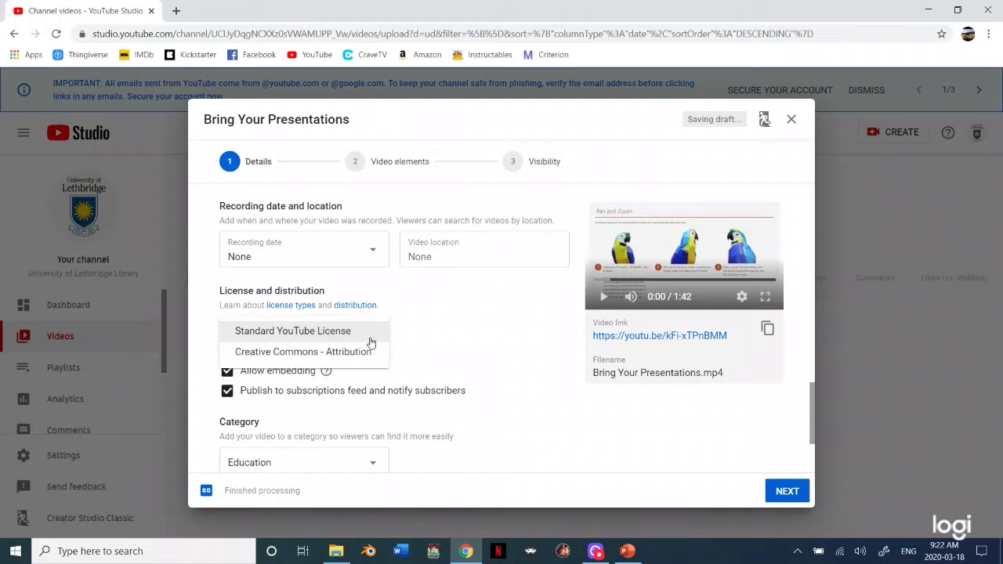
{"action": "left_click", "coordinate": [310, 352]}
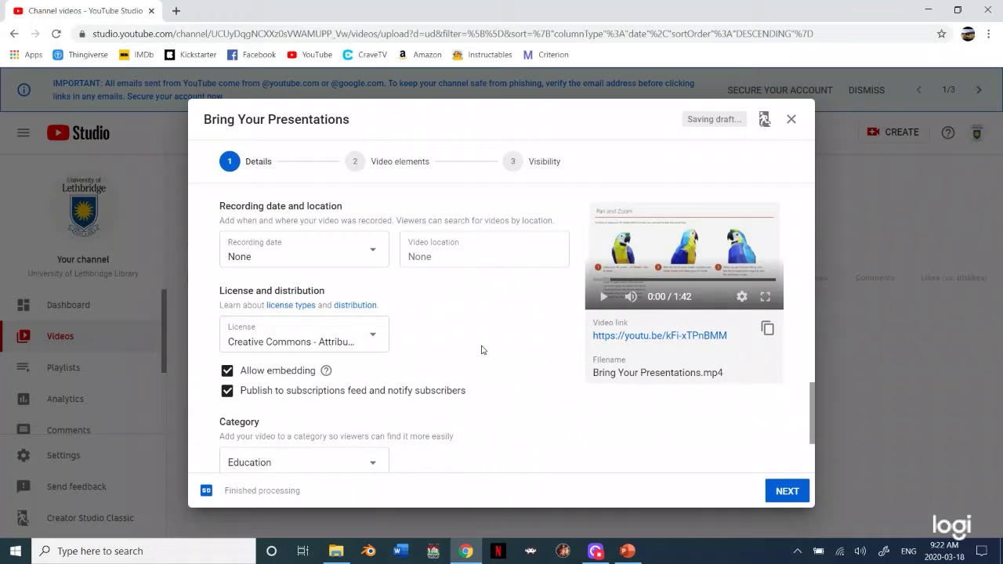
{"action": "scroll", "coordinate": [483, 350], "scroll_direction": "down", "scroll_amount": 2}
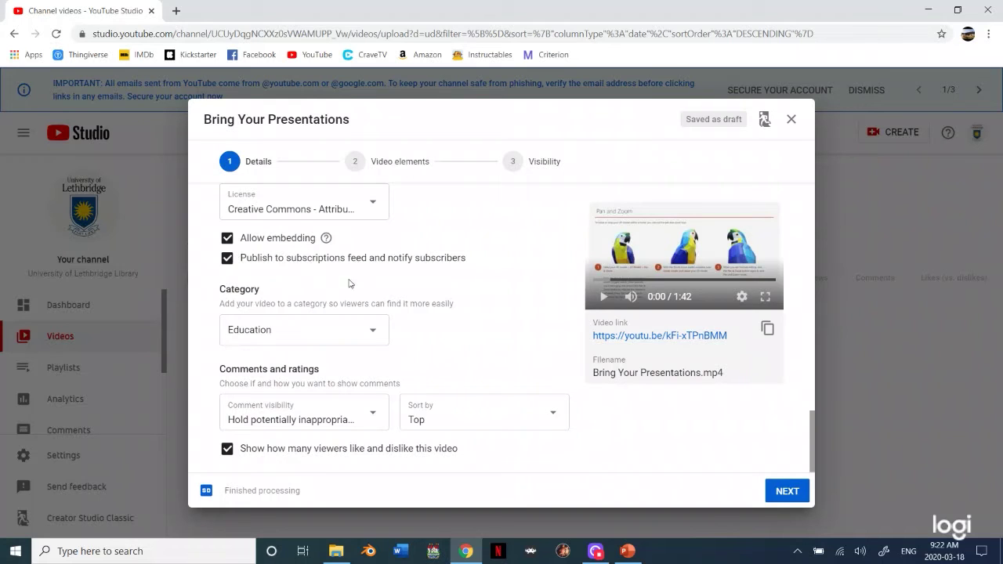
{"action": "scroll", "coordinate": [363, 295], "scroll_direction": "down", "scroll_amount": 1}
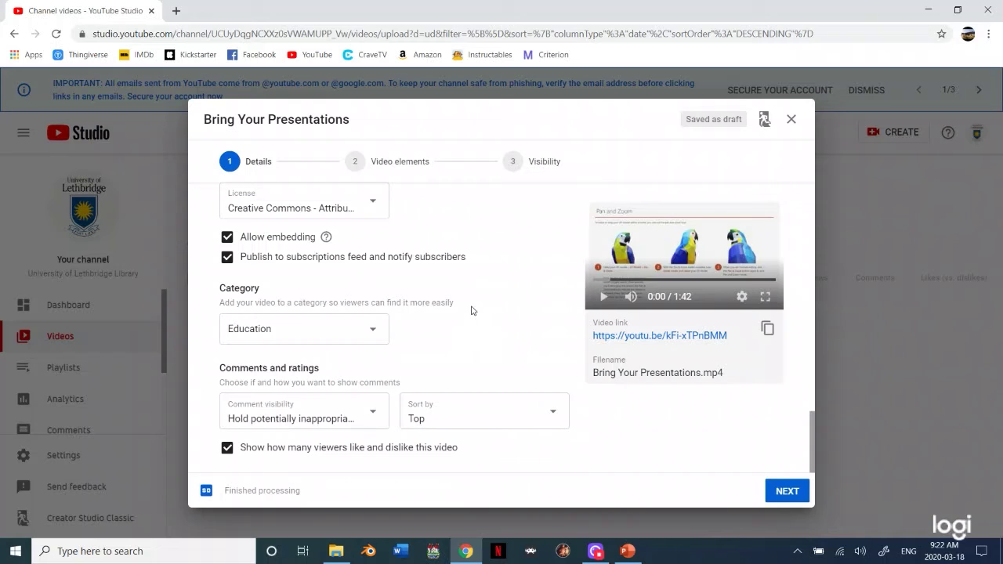
Select the orange title-slide image under Thumbnail
{"action": "scroll", "coordinate": [471, 311], "scroll_direction": "up", "scroll_amount": 10}
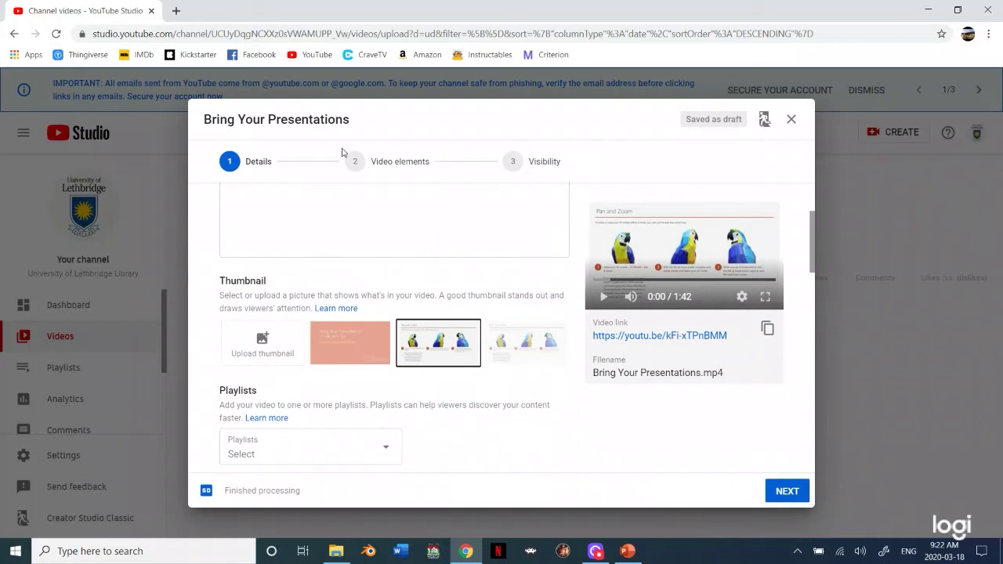
{"action": "scroll", "coordinate": [416, 292], "scroll_direction": "up", "scroll_amount": 2}
{"action": "scroll", "coordinate": [416, 292], "scroll_direction": "down", "scroll_amount": 1}
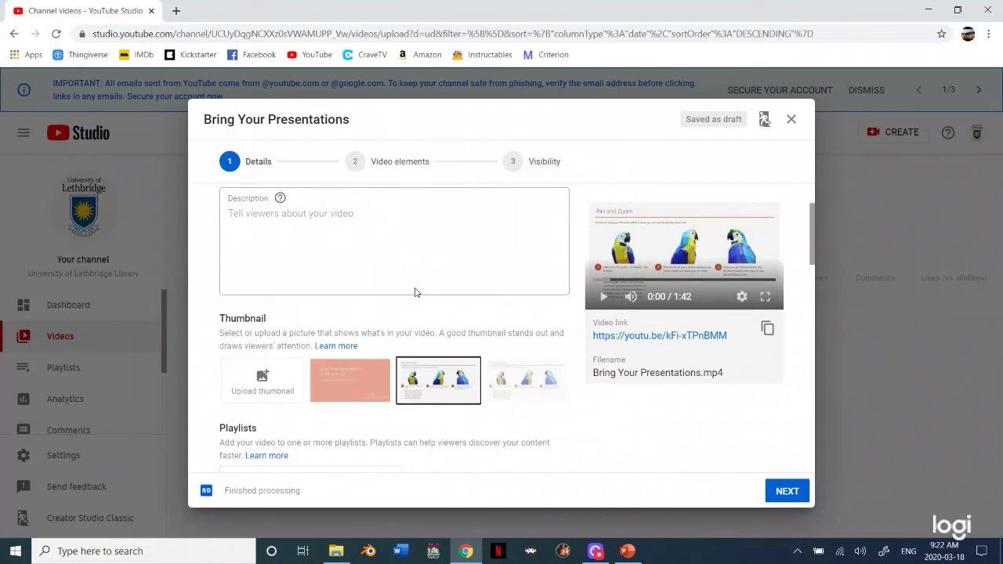
{"action": "left_click", "coordinate": [343, 385]}
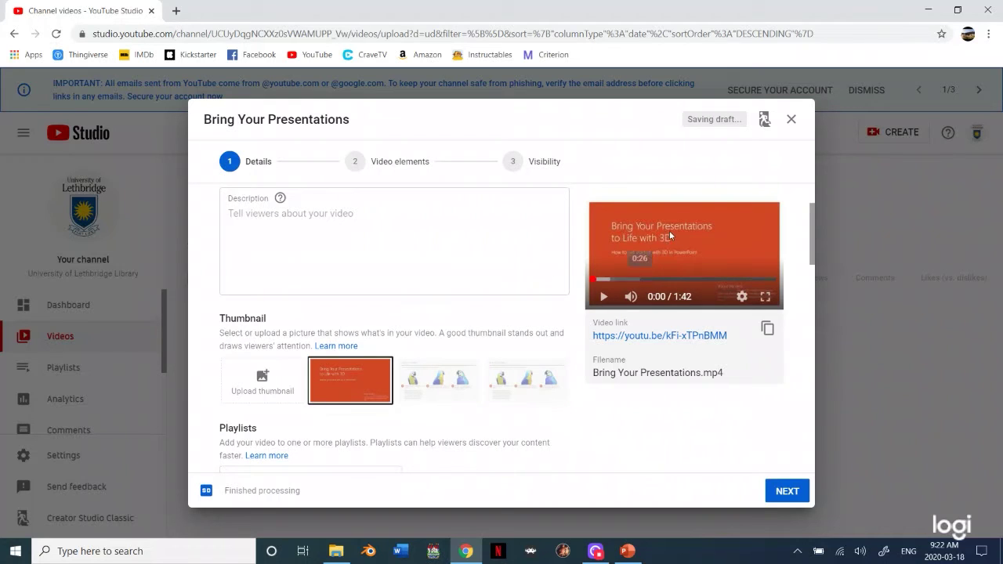
{"action": "scroll", "coordinate": [457, 310], "scroll_direction": "up", "scroll_amount": 1}
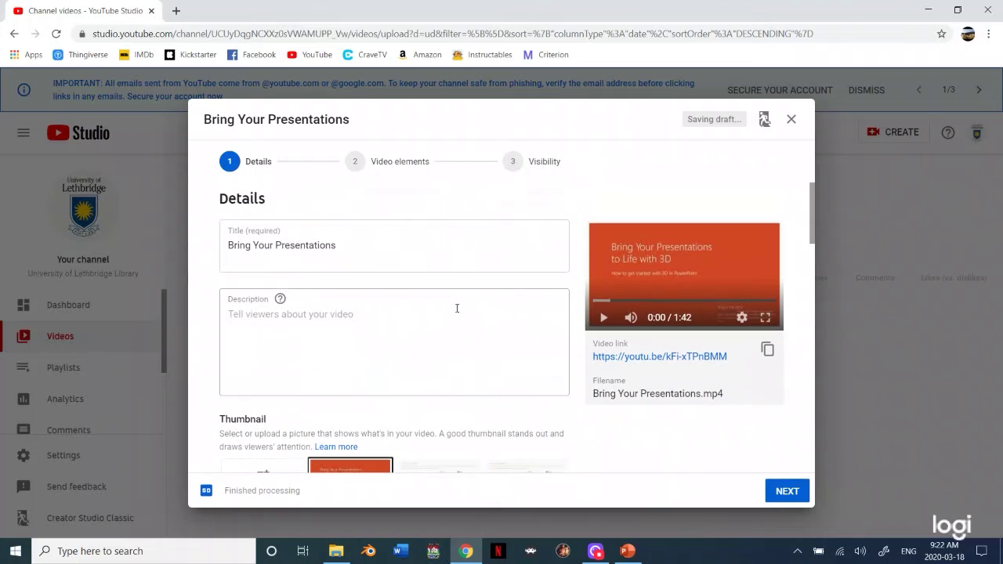
Advance past Video elements to the Visibility step and choose Unlisted
{"action": "left_click", "coordinate": [401, 170]}
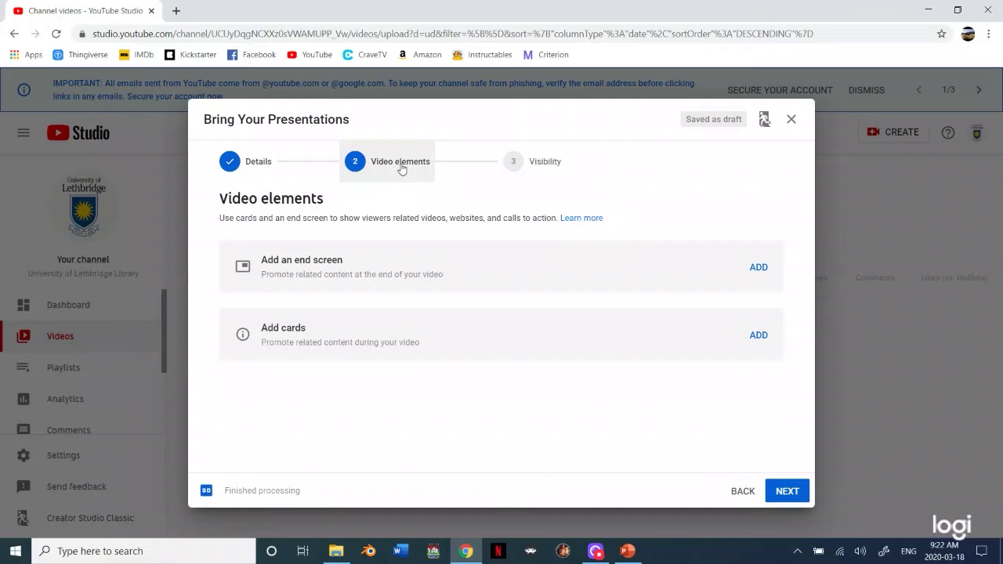
{"action": "left_click", "coordinate": [525, 164]}
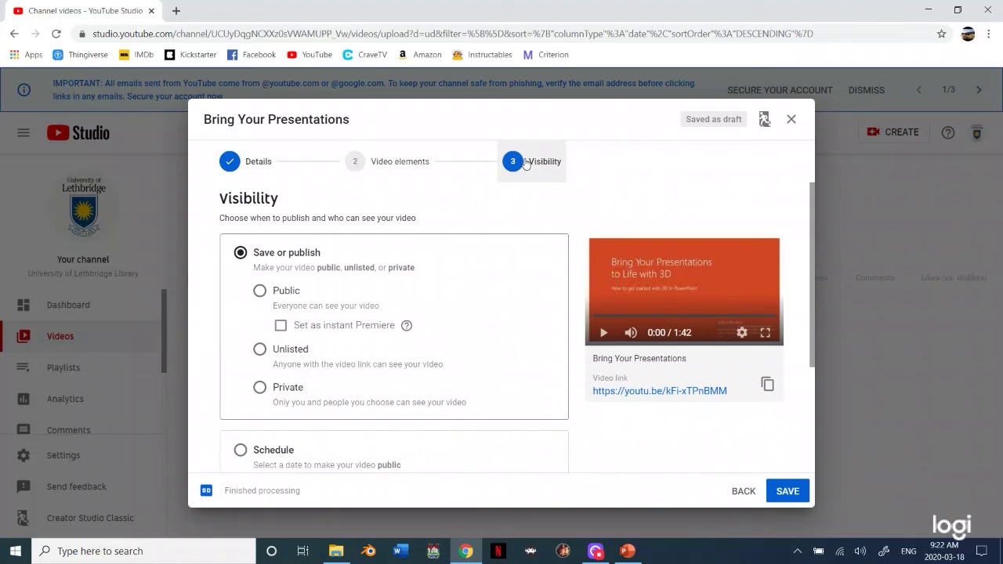
{"action": "scroll", "coordinate": [466, 230], "scroll_direction": "down", "scroll_amount": 1}
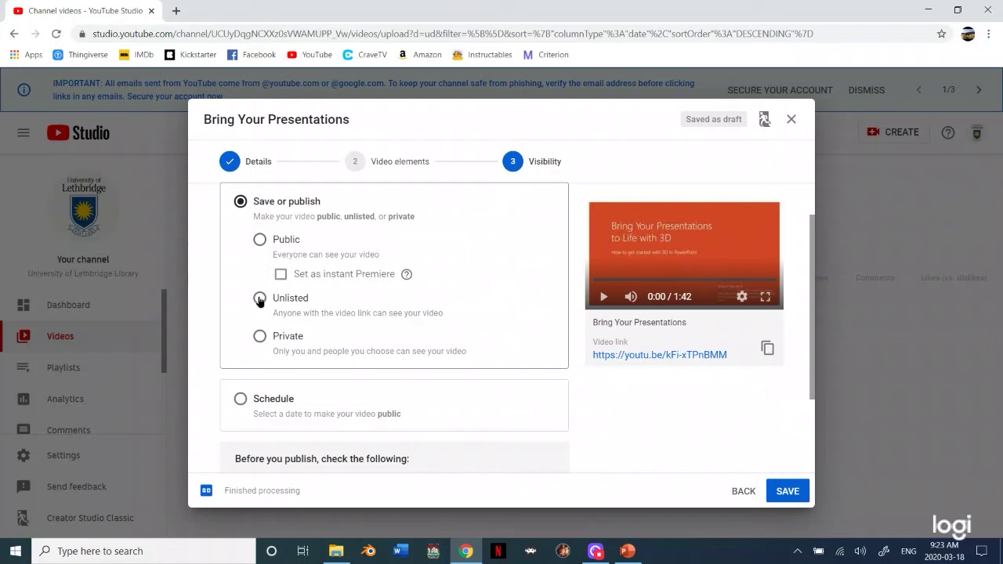
{"action": "left_click", "coordinate": [259, 299]}
{"action": "scroll", "coordinate": [493, 280], "scroll_direction": "down", "scroll_amount": 3}
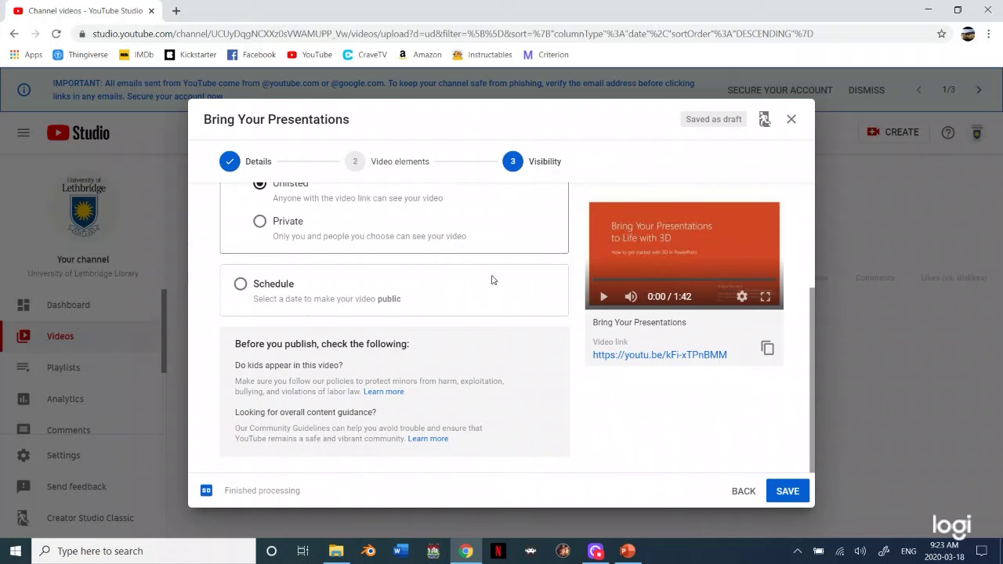
{"action": "scroll", "coordinate": [492, 280], "scroll_direction": "up", "scroll_amount": 4}
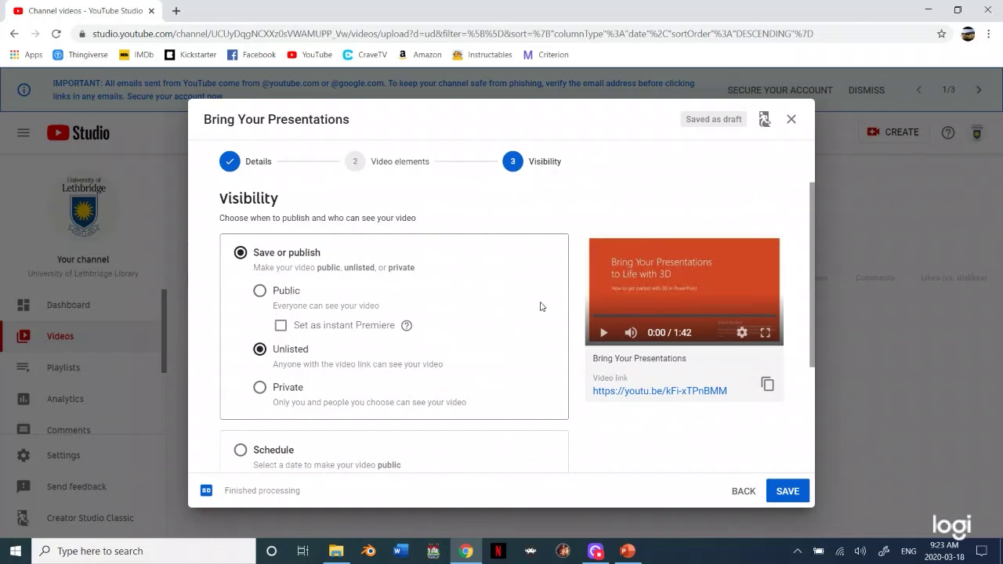
Save to publish the unlisted video, then copy its video link
{"action": "left_click", "coordinate": [788, 494]}
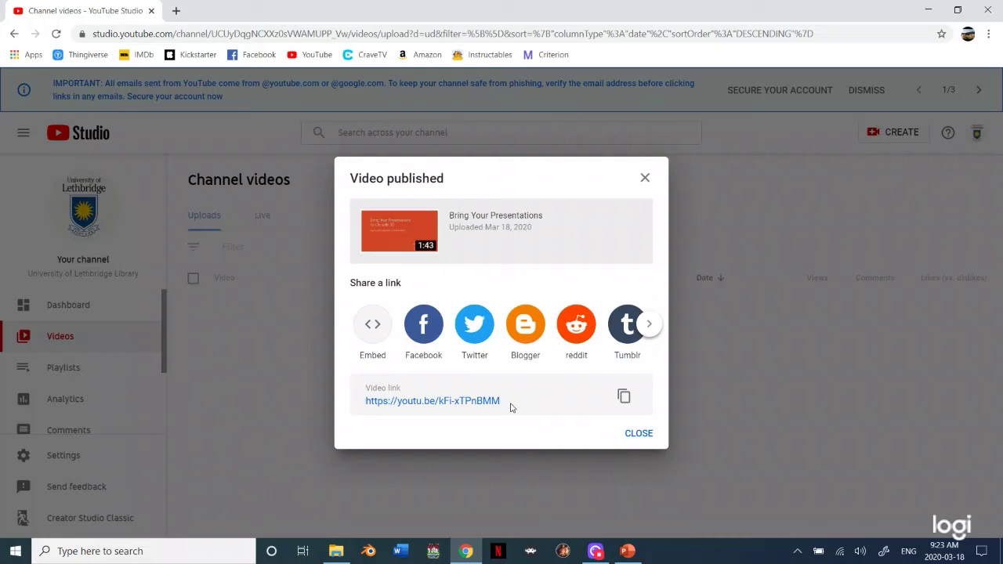
{"action": "left_click", "coordinate": [624, 397]}
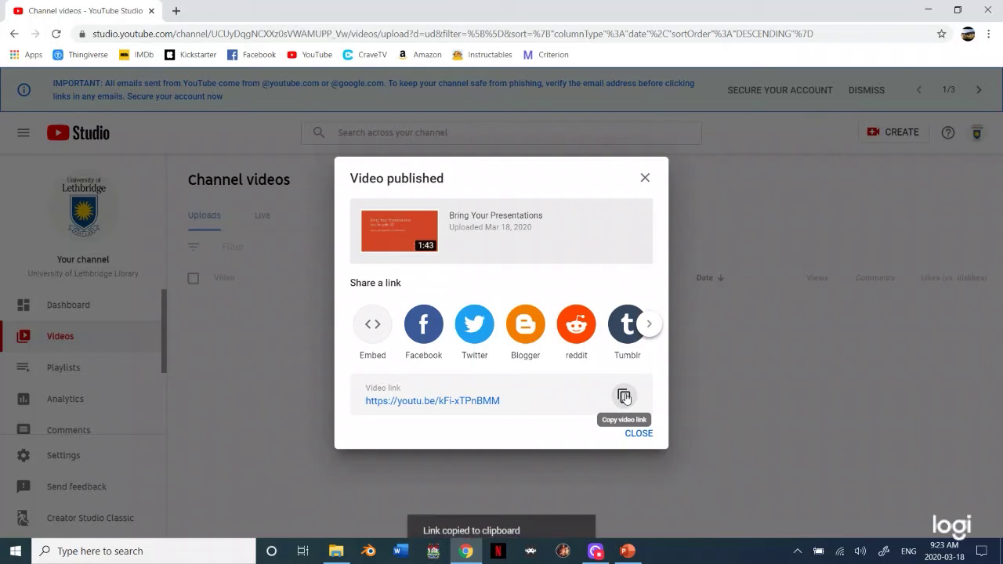
Paste the copied link into a new tab, confirm the unlisted video plays, and return to Studio
{"action": "left_click", "coordinate": [184, 10]}
{"action": "key", "text": "ctrl+v"}
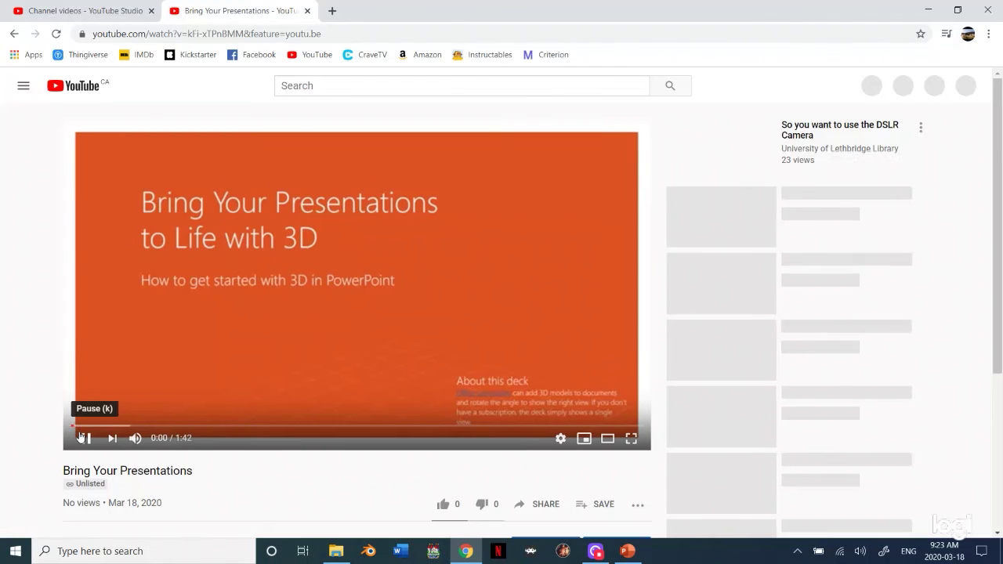
{"action": "left_click", "coordinate": [86, 438]}
{"action": "left_click", "coordinate": [47, 9]}
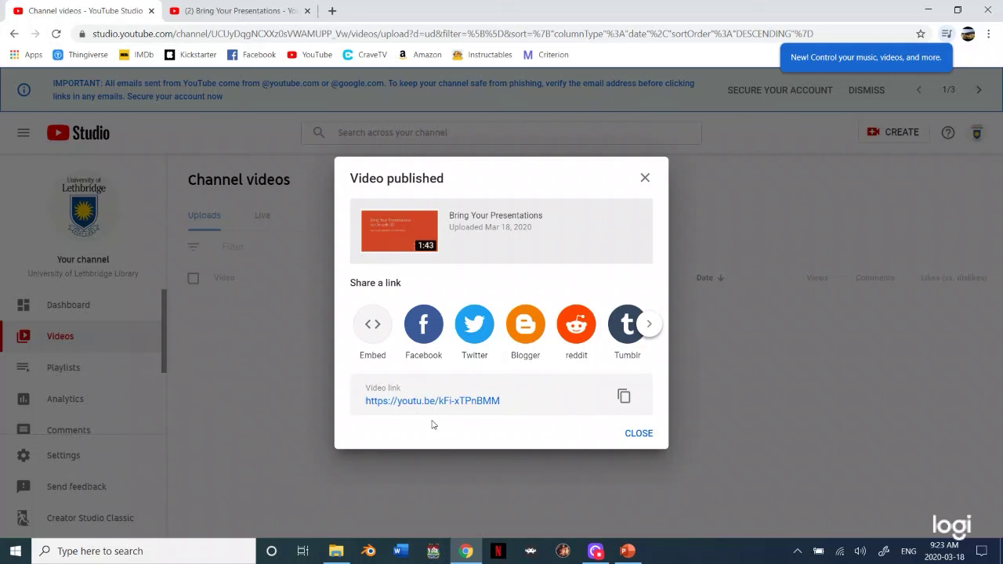
Show the 560 by 315 iframe embed code for Bring Your Presentations and select all of it
{"action": "left_click", "coordinate": [374, 327]}
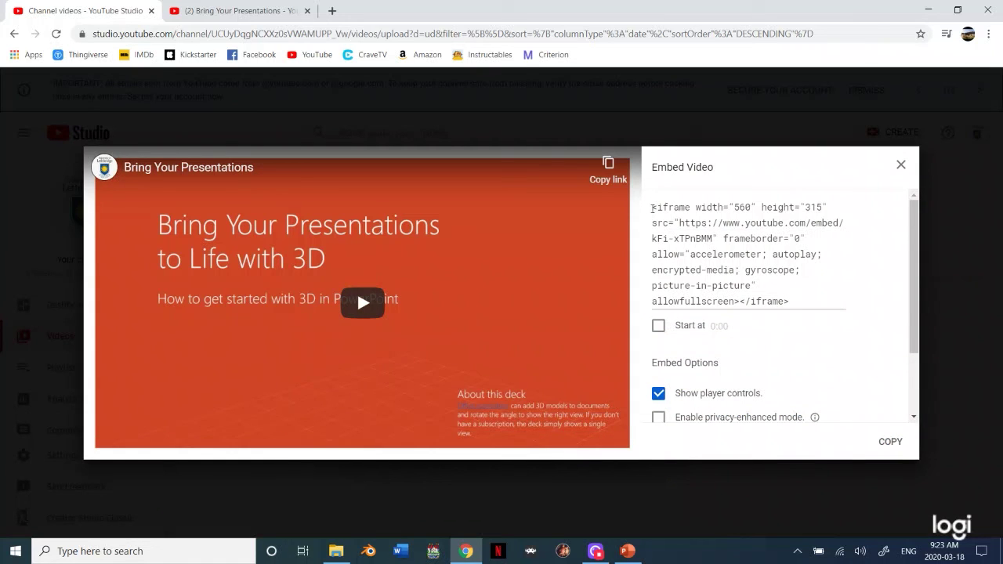
{"action": "left_click_drag", "start_coordinate": [653, 206], "coordinate": [790, 359]}
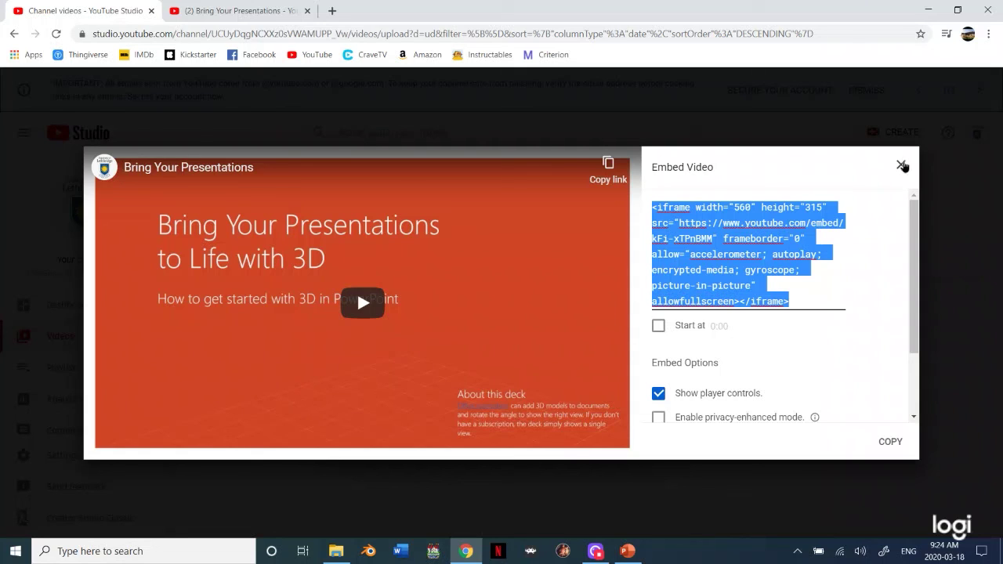
Close the Embed Video dialog and bring the Logi Capture recorder to the front
{"action": "left_click", "coordinate": [901, 164]}
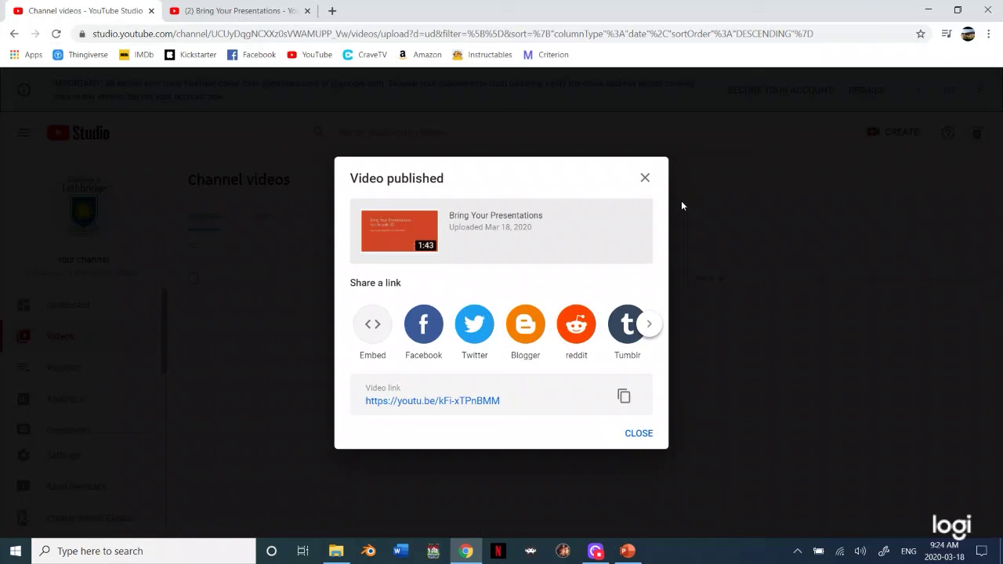
{"action": "left_click", "coordinate": [597, 501]}
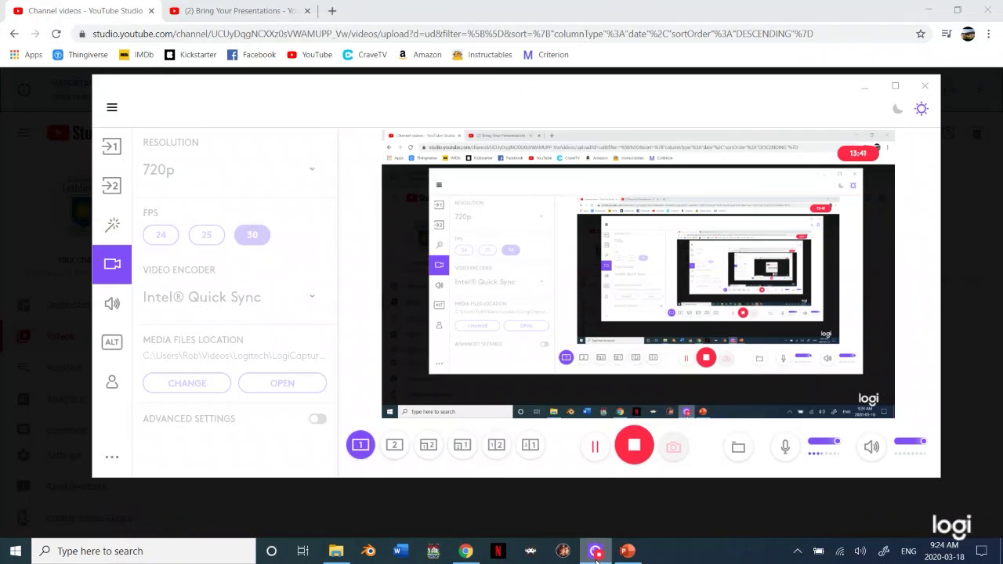